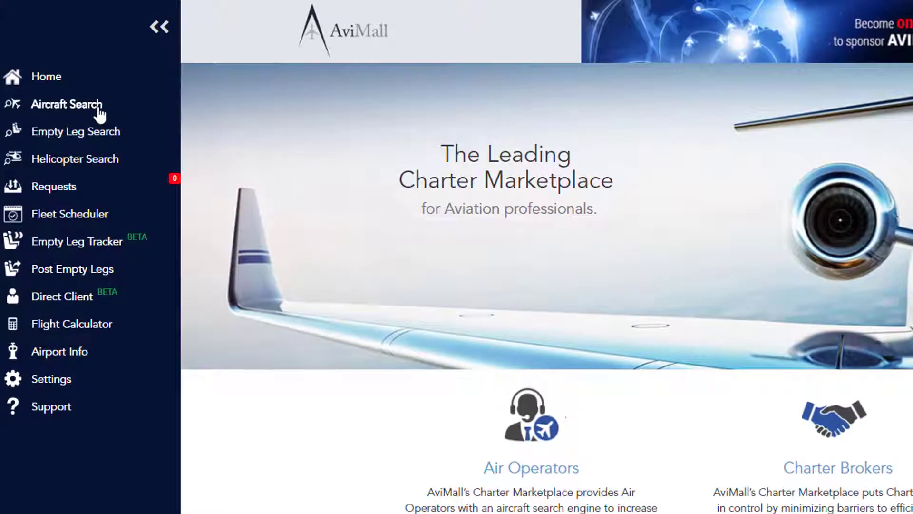
# Step: Open the Aircraft Search and set leg 1 to depart from EPWA (WAW) and arrive at LIRA (CIA)
pyautogui.click(98, 105)
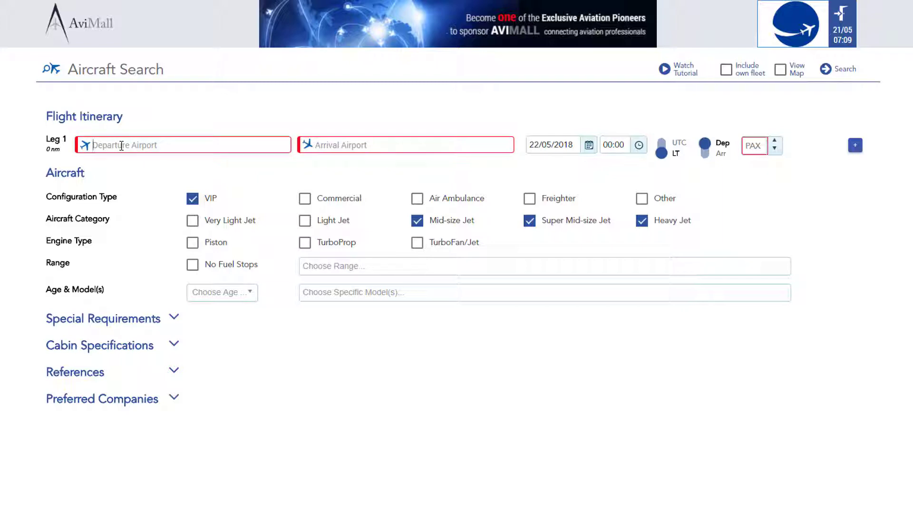
pyautogui.write('EPWA (WAW')
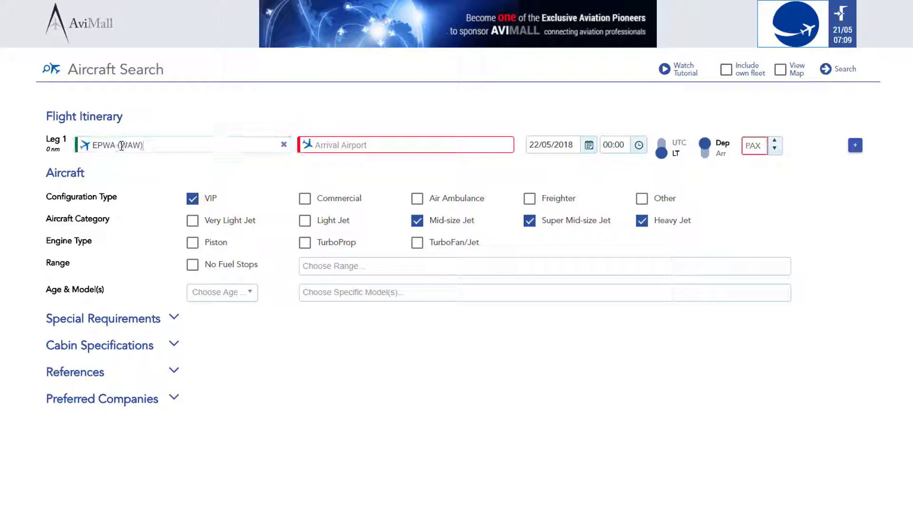
pyautogui.press('Tab')
pyautogui.write('LIRA')
pyautogui.press('Tab')
# Step: Set the leg's departure to 22/05/2018 at 10:00 with 3 passengers
pyautogui.click(589, 145)
pyautogui.click(577, 243)
pyautogui.click(639, 144)
pyautogui.scroll(-6, 620, 233)
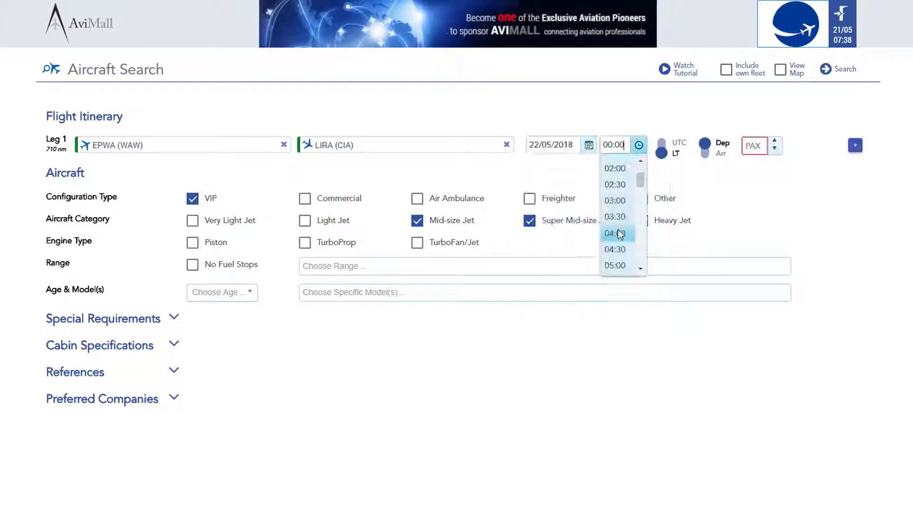
pyautogui.click(622, 184)
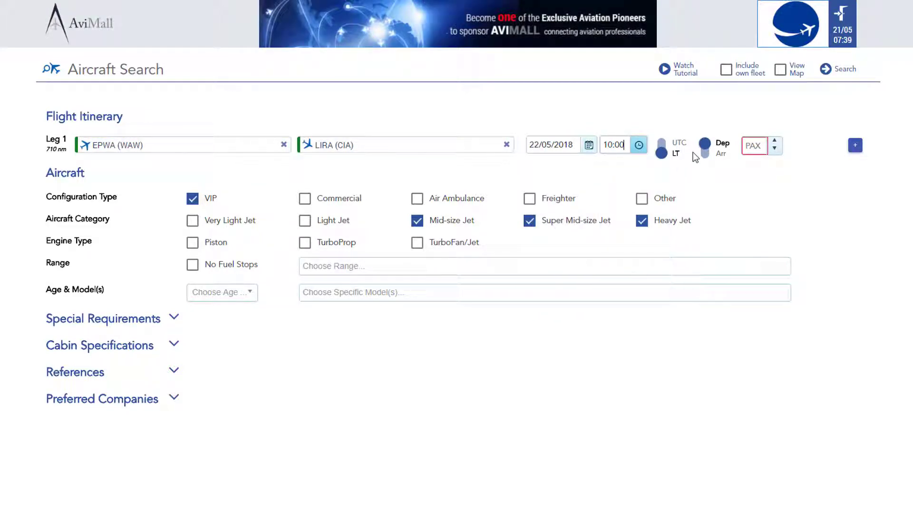
pyautogui.click(777, 144)
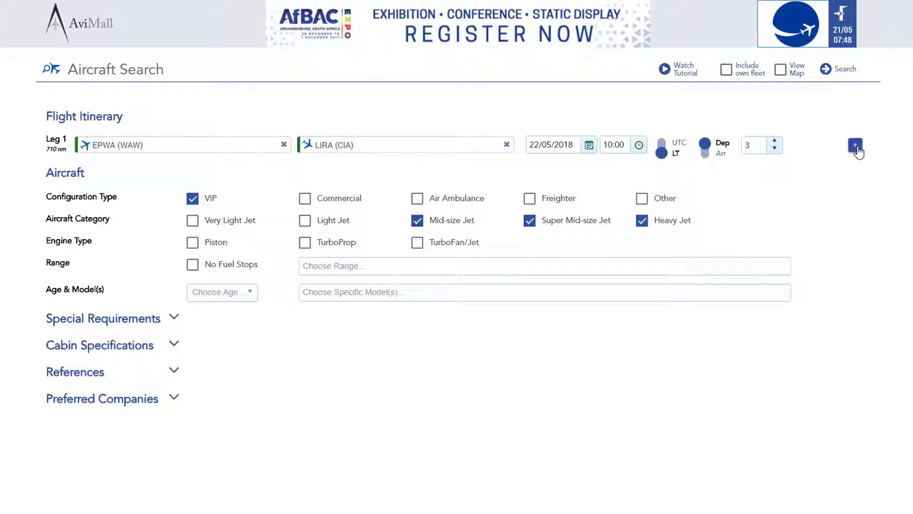
# Step: Add a second flight leg and remove it again, and show and hide the route map
pyautogui.click(857, 145)
pyautogui.click(836, 175)
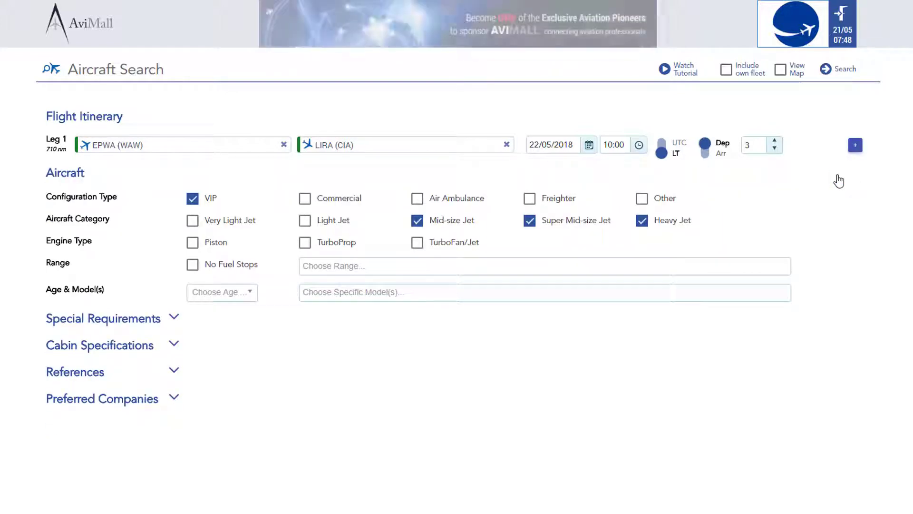
pyautogui.click(785, 71)
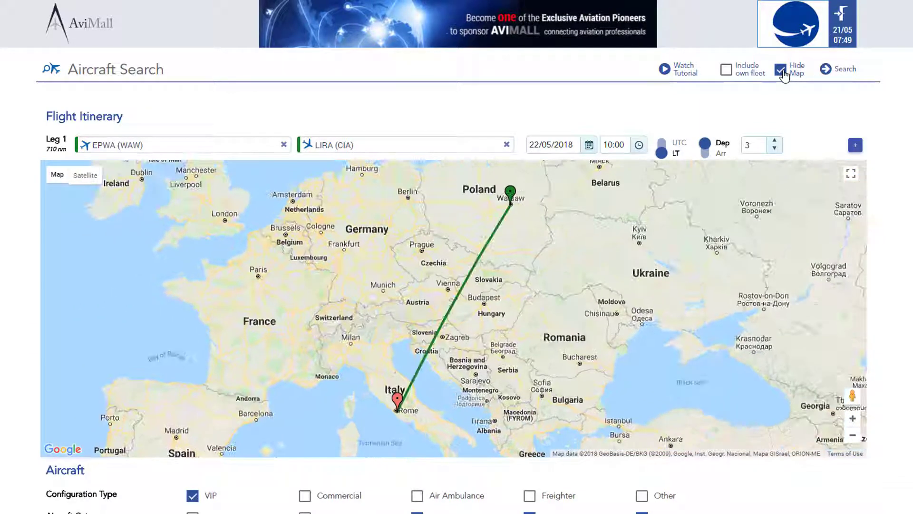
pyautogui.click(781, 71)
# Step: Include the own fleet in the search and expand the Special Requirements and Cabin Specifications sections
pyautogui.click(727, 70)
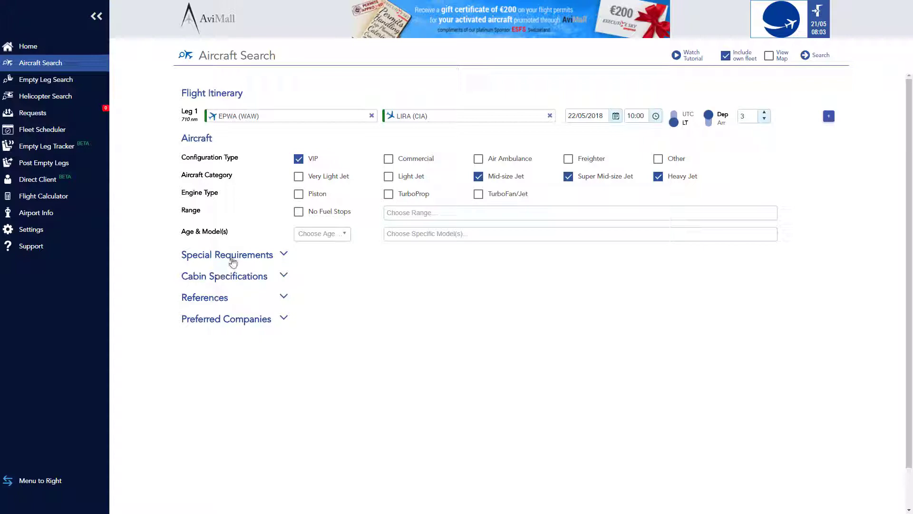
pyautogui.click(233, 257)
pyautogui.click(225, 367)
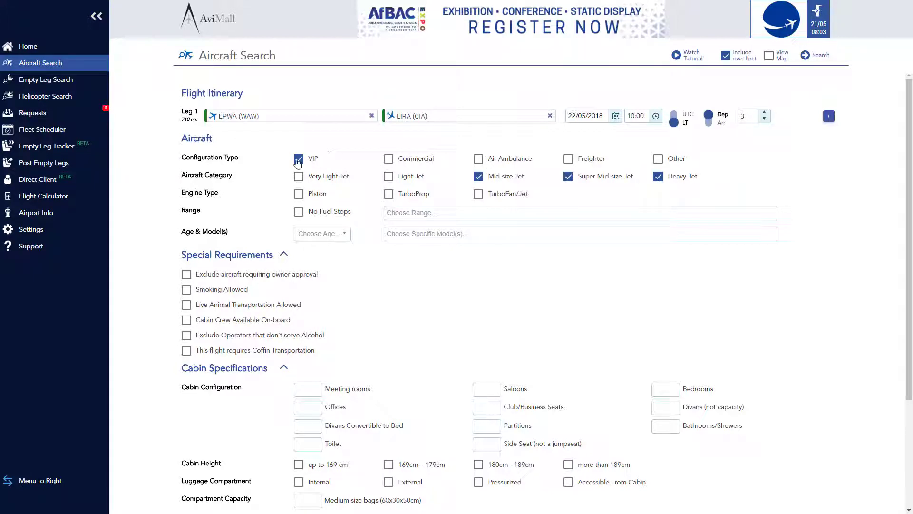
# Step: Try the Air Ambulance and Freighter configuration types, and restore VIP with 3 passengers
pyautogui.click(490, 159)
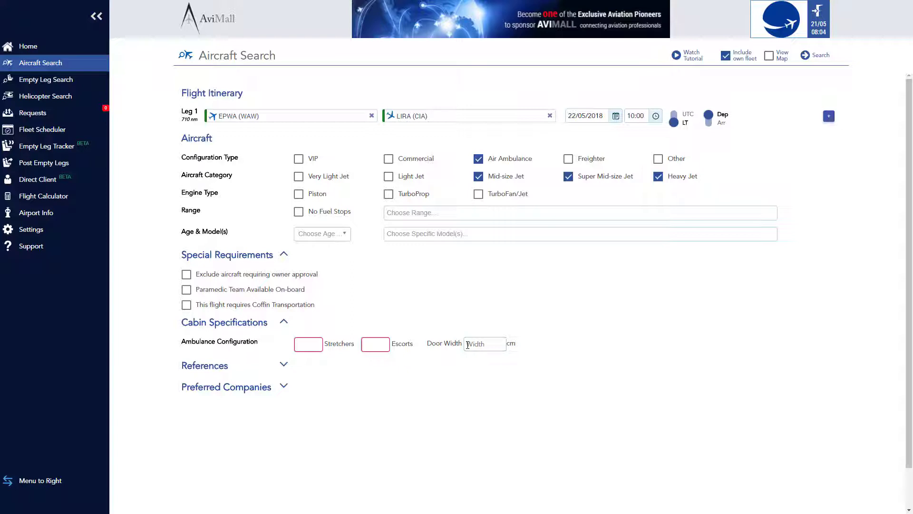
pyautogui.click(569, 159)
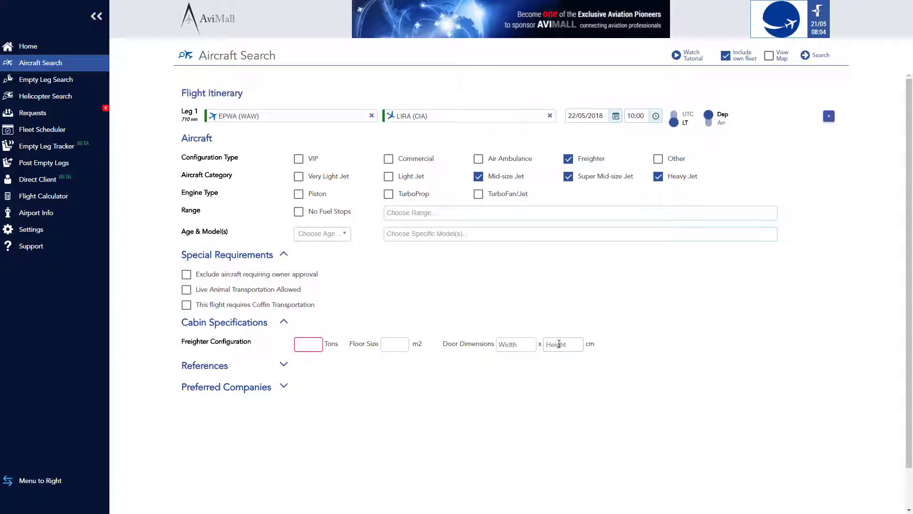
pyautogui.click(299, 158)
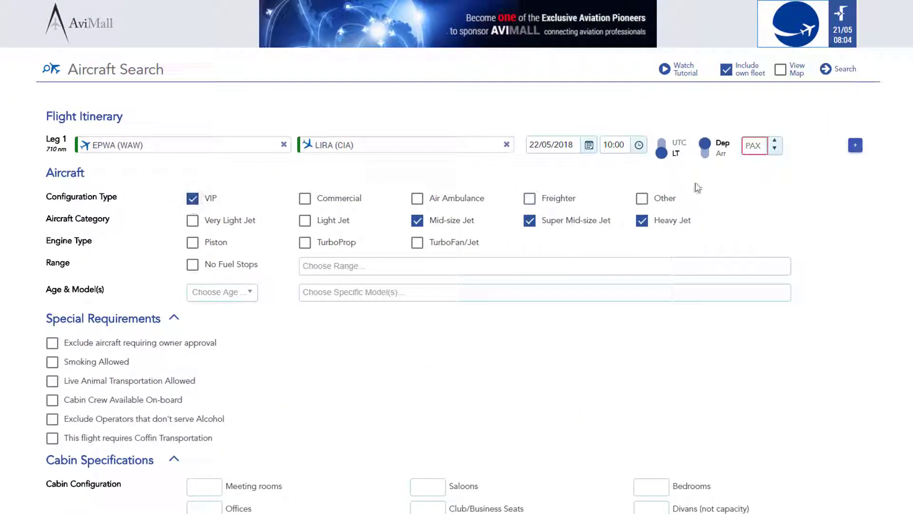
pyautogui.click(775, 140)
pyautogui.click(775, 141)
pyautogui.click(775, 141)
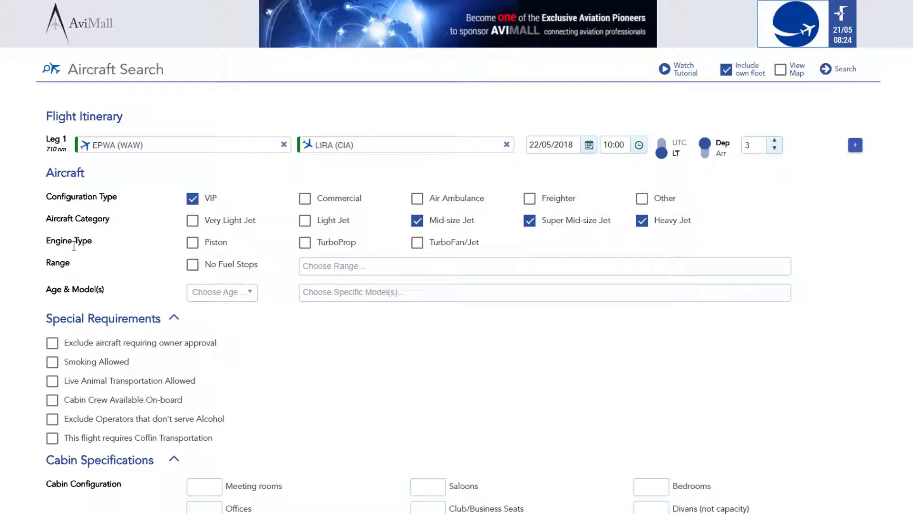
# Step: Try the No Fuel Stops option, look through the range choices, and clear the range criteria
pyautogui.click(193, 267)
pyautogui.click(318, 266)
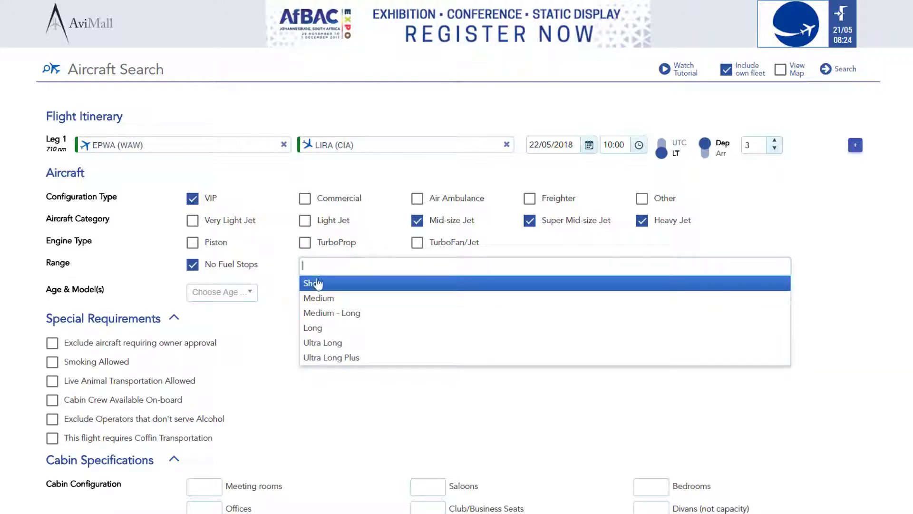
pyautogui.click(318, 284)
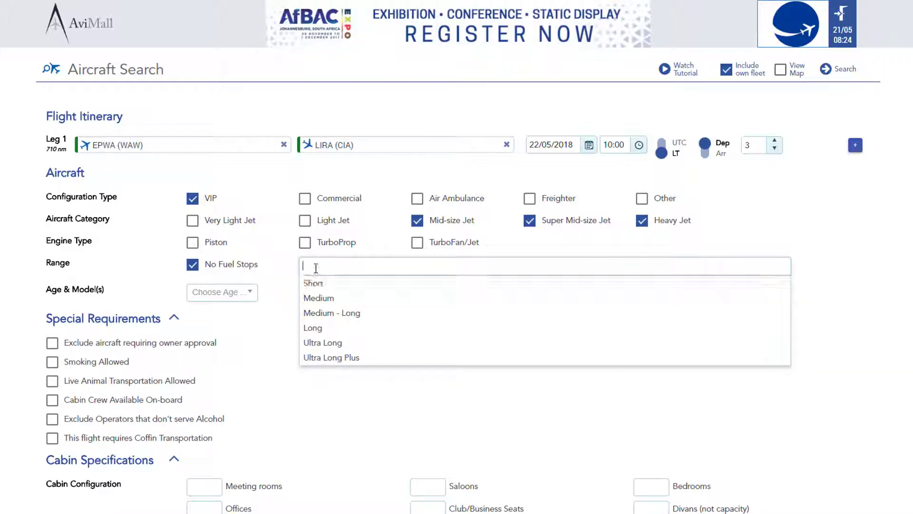
pyautogui.click(232, 274)
pyautogui.click(231, 274)
# Step: Look through the available aircraft age limits and specific models without choosing any
pyautogui.click(224, 292)
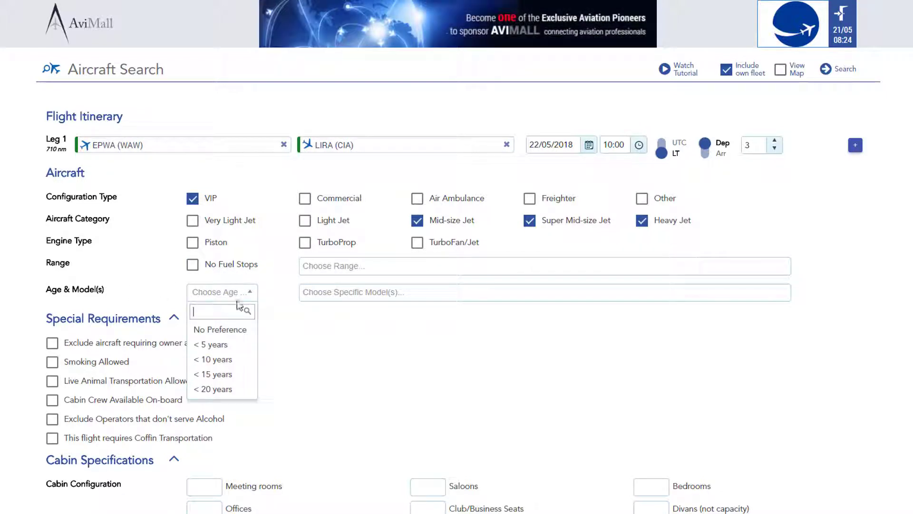
pyautogui.click(240, 298)
pyautogui.click(318, 294)
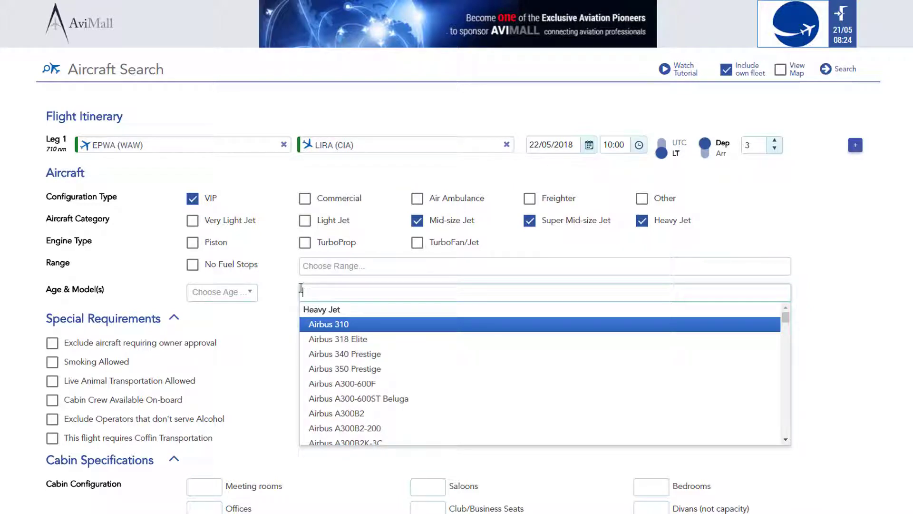
pyautogui.click(281, 288)
# Step: Try the special requirements for owner-approval exclusion, smoking and live animal transportation, clearing each one again
pyautogui.scroll(-3, 251, 287)
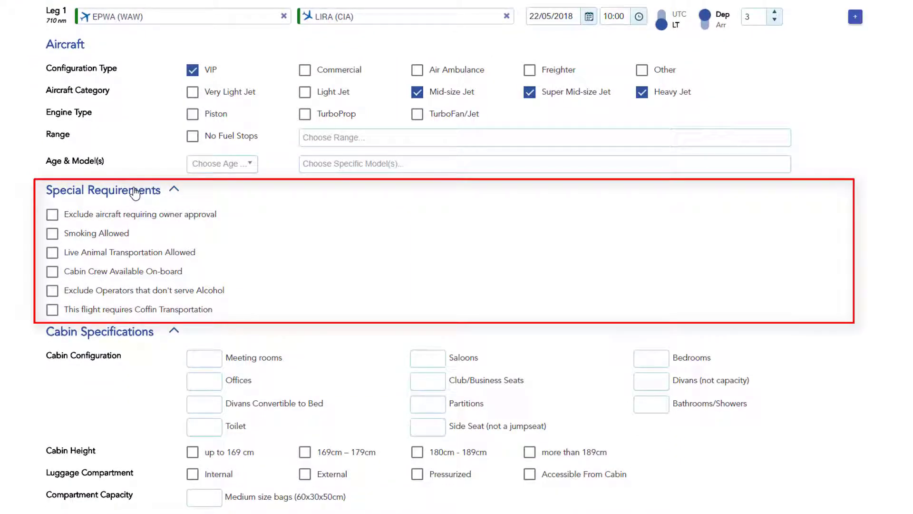
pyautogui.click(52, 217)
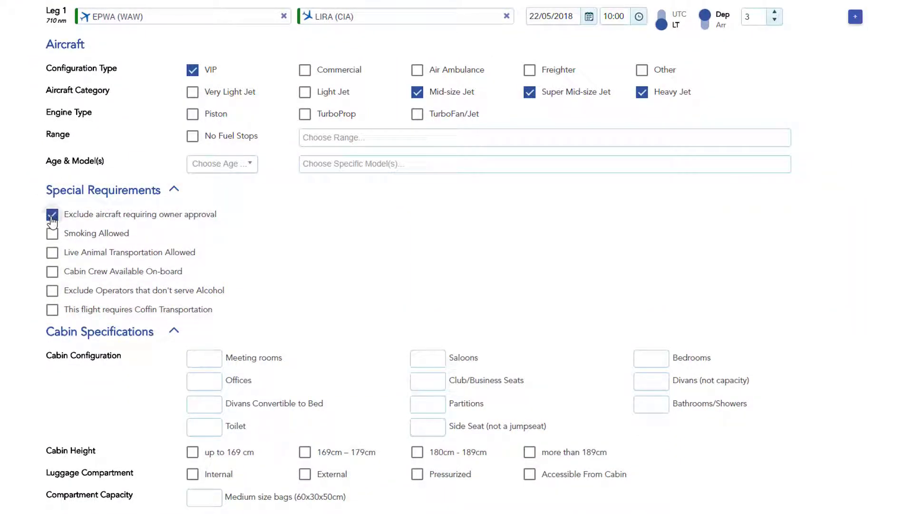
pyautogui.click(52, 217)
pyautogui.click(53, 241)
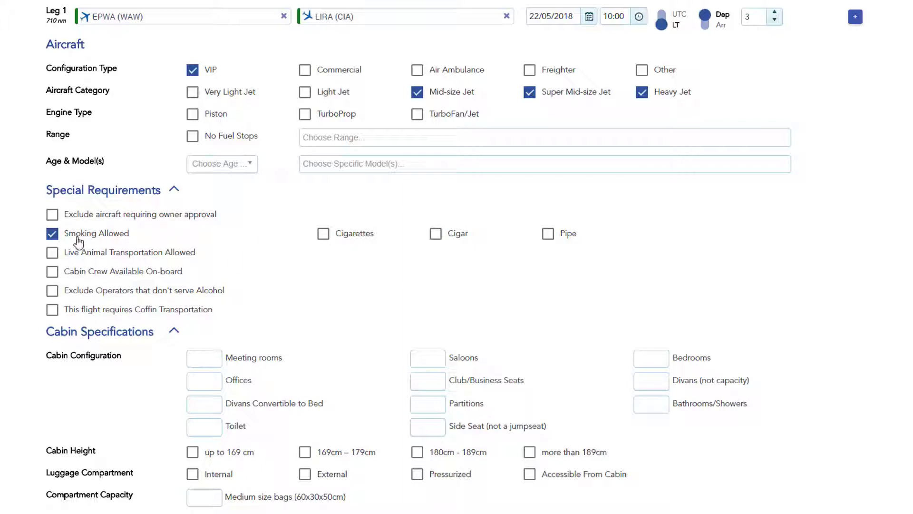
pyautogui.click(52, 235)
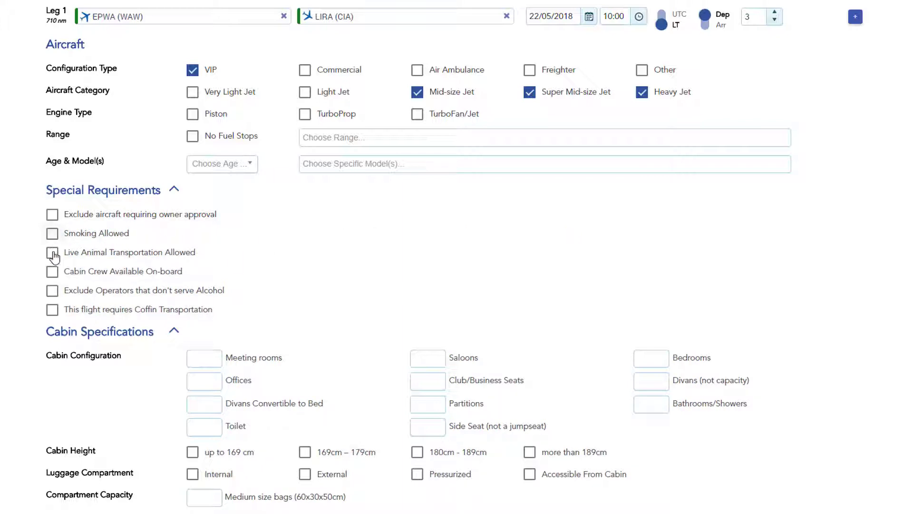
pyautogui.click(53, 254)
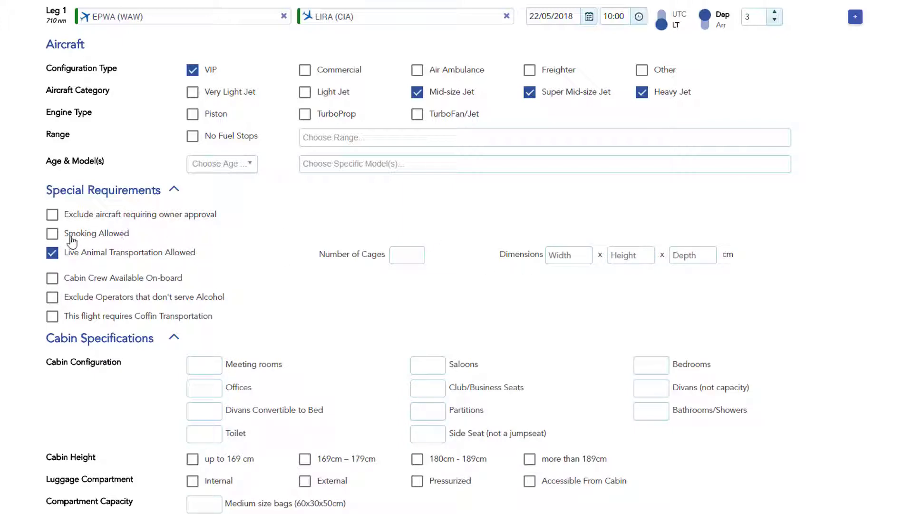
pyautogui.click(53, 255)
# Step: Try requiring on-board cabin crew speaking both Akan and Arabic, and clear the cabin crew requirement
pyautogui.click(53, 271)
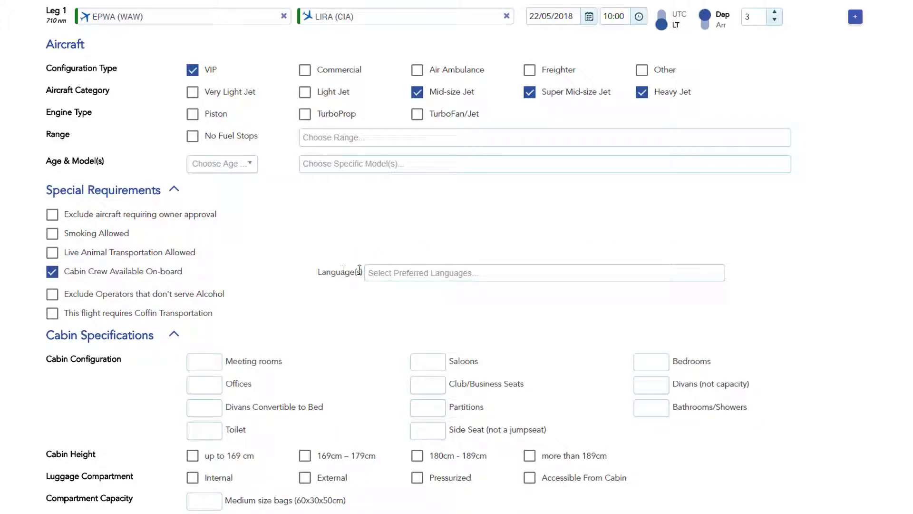
pyautogui.click(382, 270)
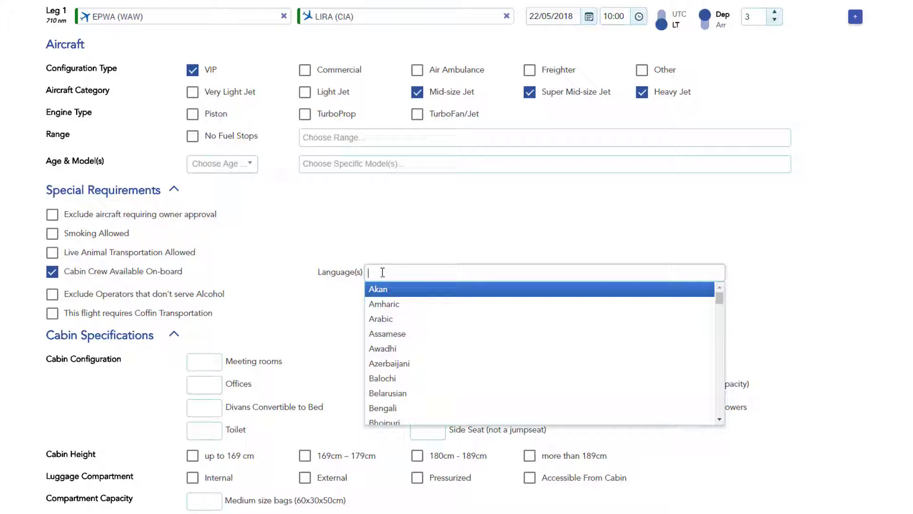
pyautogui.click(381, 289)
pyautogui.click(383, 289)
pyautogui.click(391, 334)
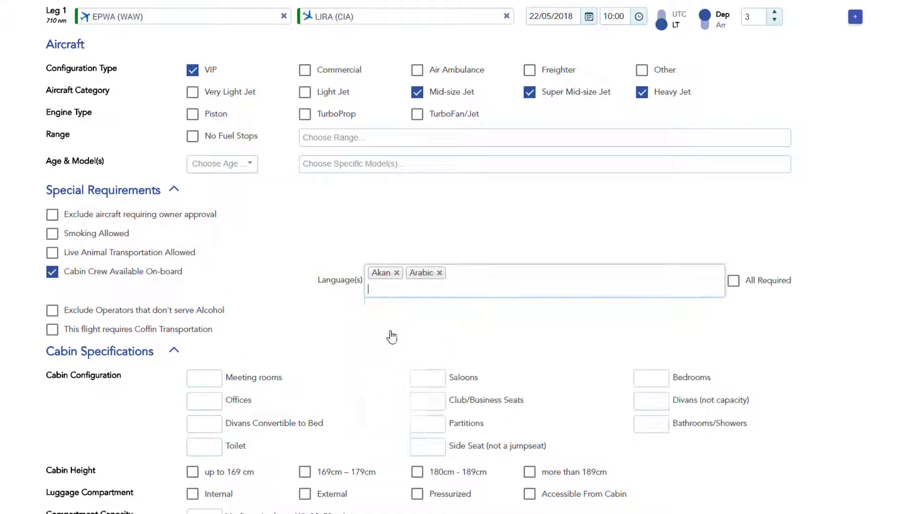
pyautogui.click(736, 285)
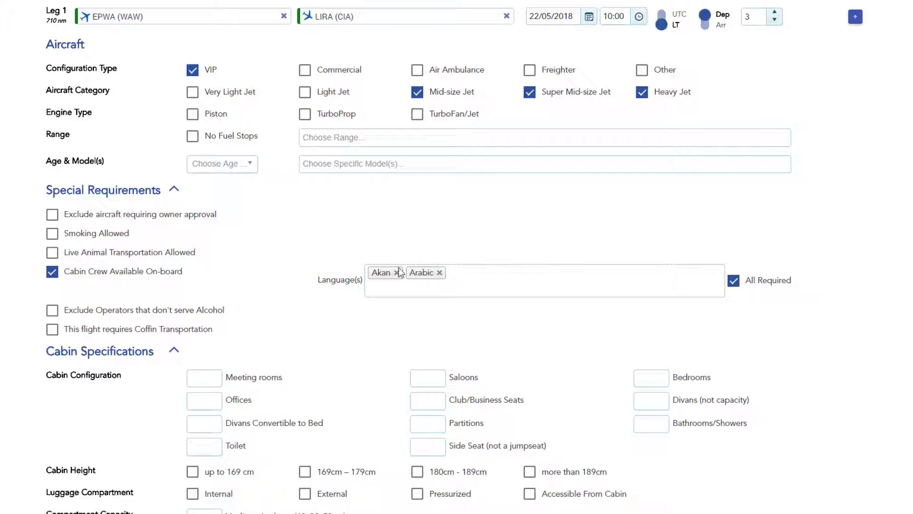
pyautogui.click(53, 272)
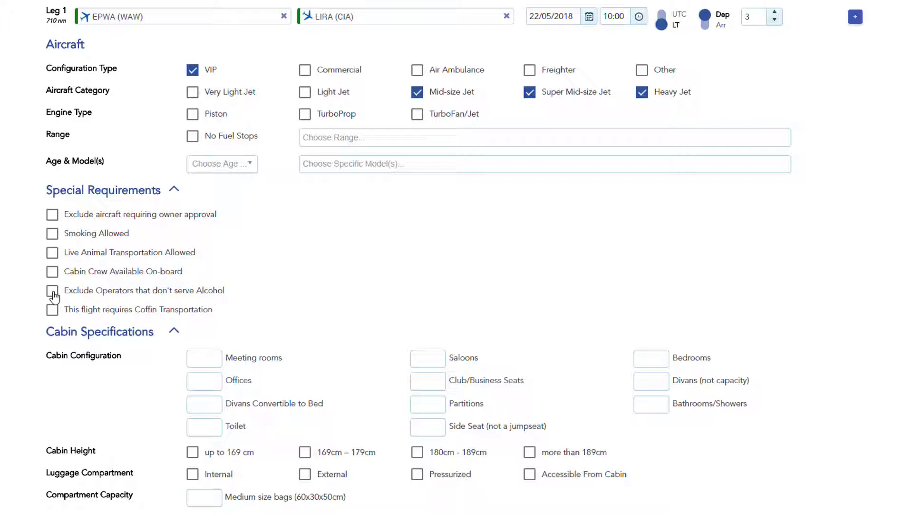
# Step: Try excluding operators that don't serve alcohol and requiring coffin transportation, clearing both options again
pyautogui.click(53, 291)
pyautogui.click(52, 294)
pyautogui.click(53, 311)
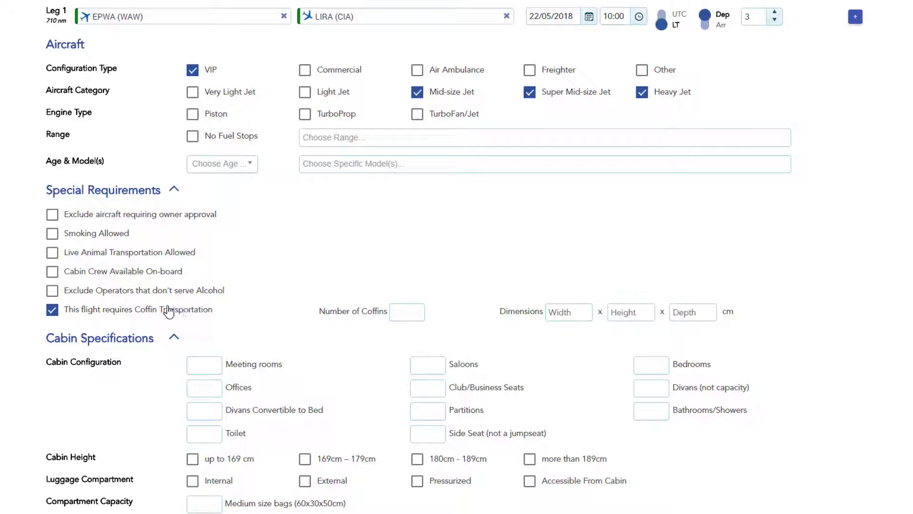
pyautogui.click(84, 318)
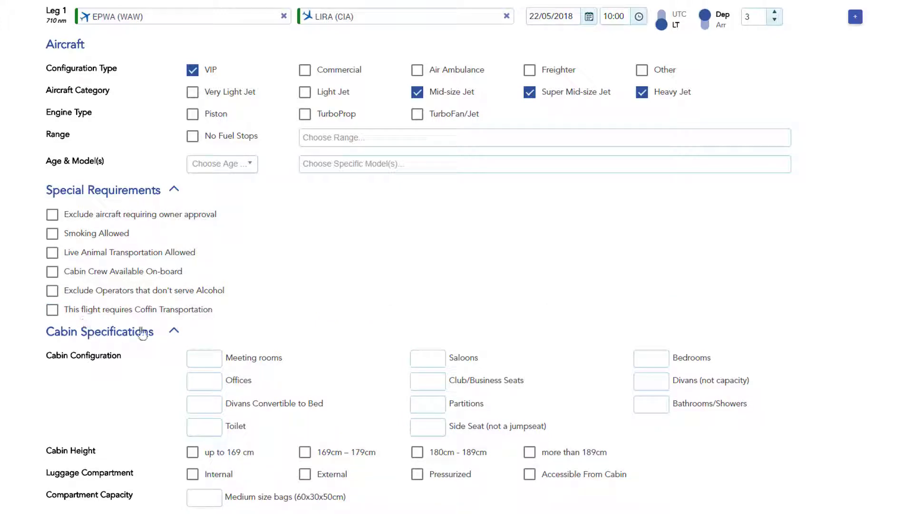
# Step: Examine the cabin specification choices for galley type and for power plugs and electrical devices
pyautogui.scroll(-4, 829, 267)
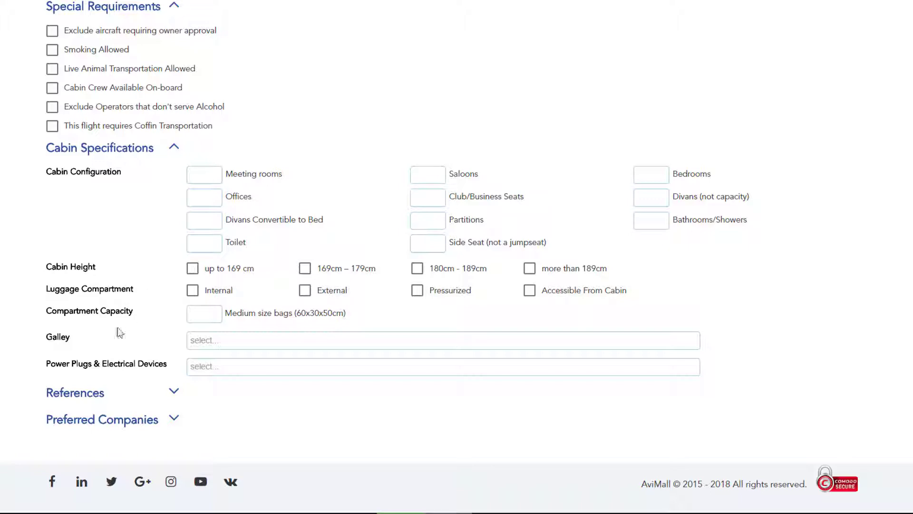
pyautogui.click(195, 339)
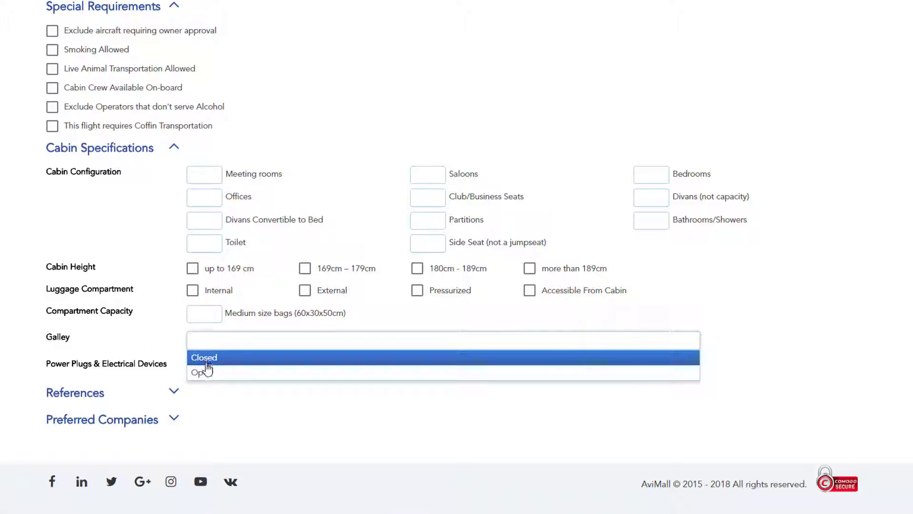
pyautogui.click(153, 342)
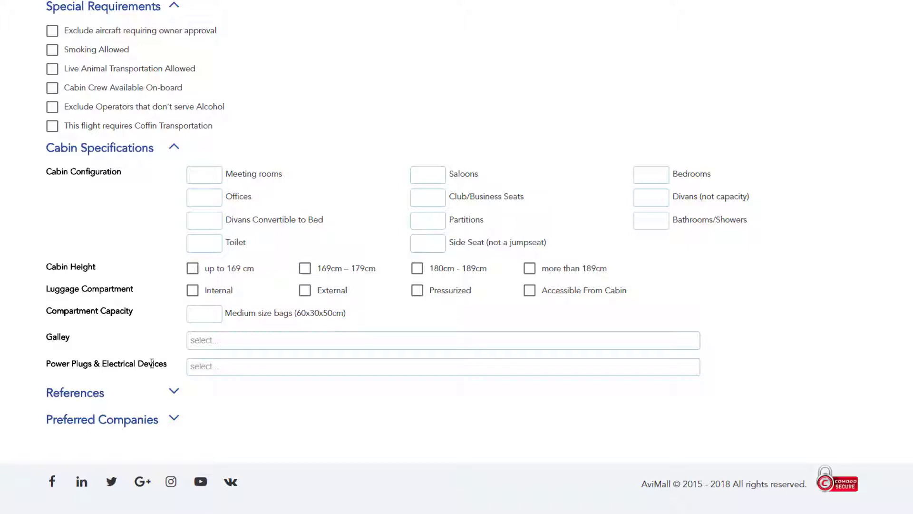
pyautogui.click(221, 364)
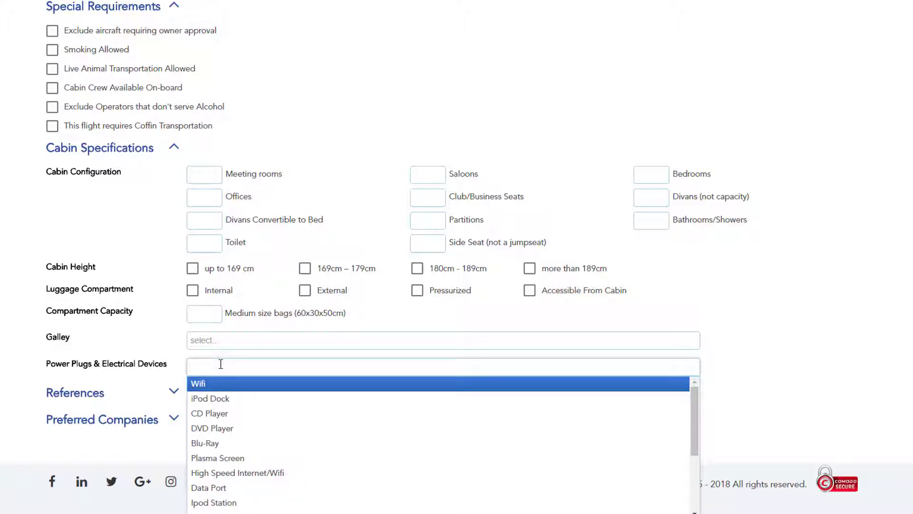
pyautogui.scroll(-3, 237, 421)
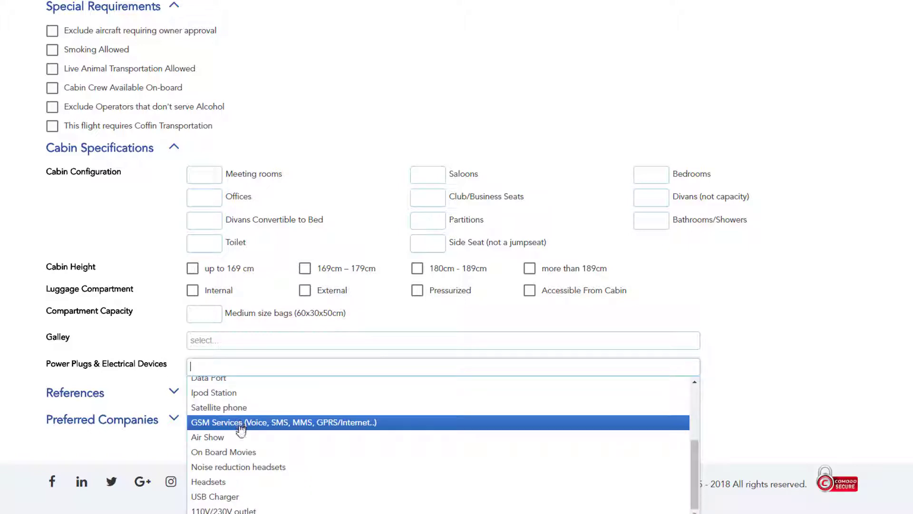
pyautogui.scroll(3, 254, 438)
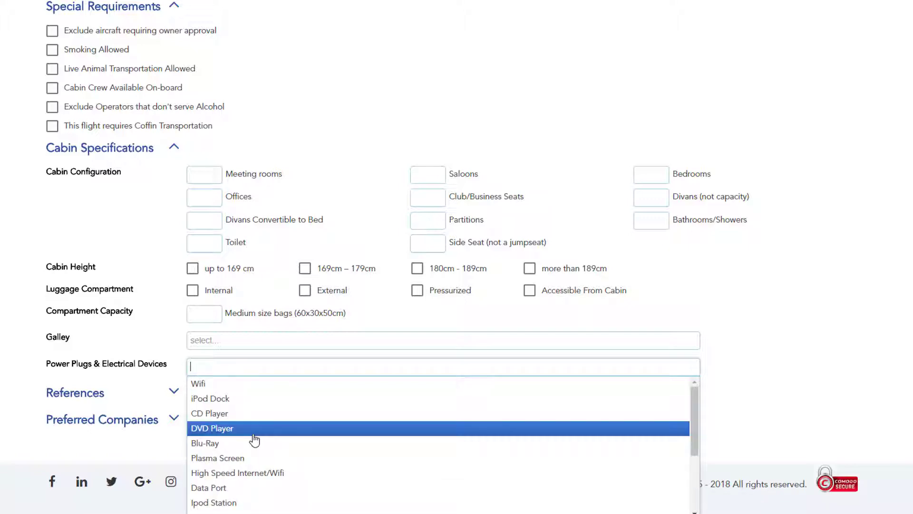
# Step: Expand the References section of the search form and examine the client selection choices
pyautogui.click(176, 369)
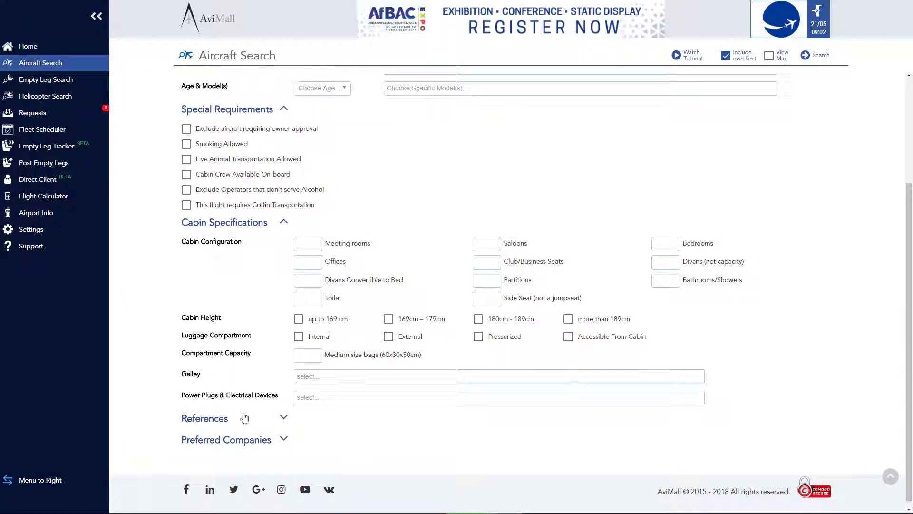
pyautogui.click(244, 418)
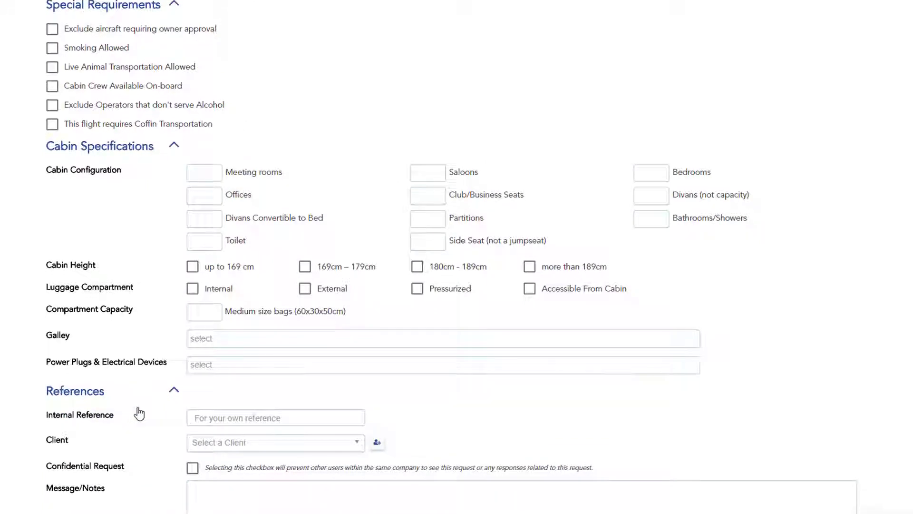
pyautogui.scroll(-3, 139, 414)
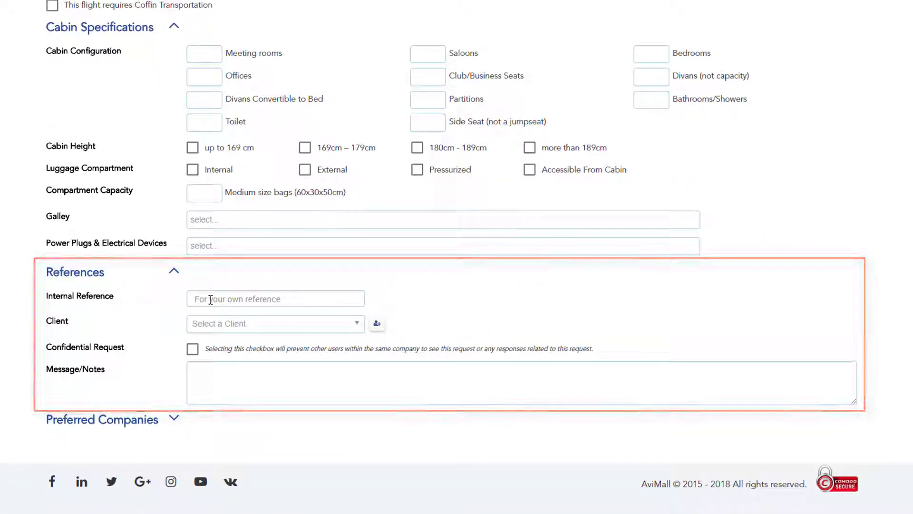
pyautogui.click(266, 326)
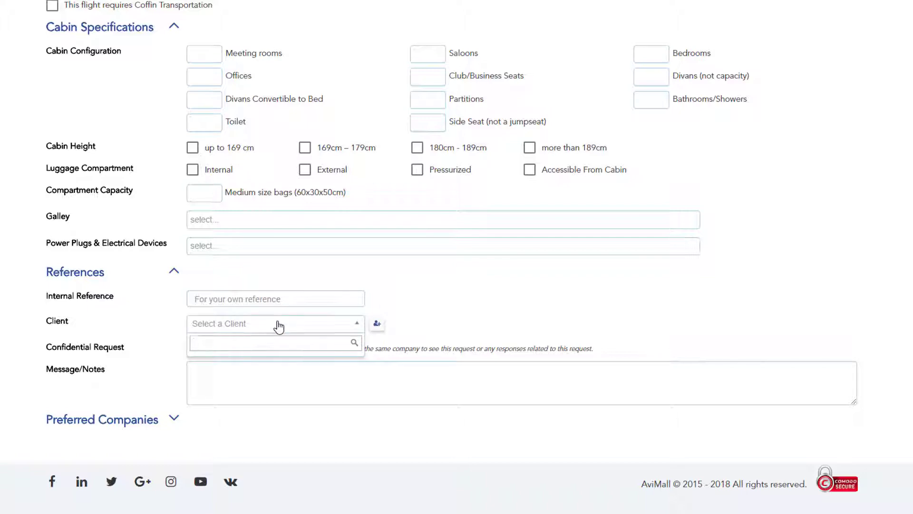
pyautogui.click(283, 324)
# Step: Try activating access in a new client form, and close the form without saving
pyautogui.click(378, 325)
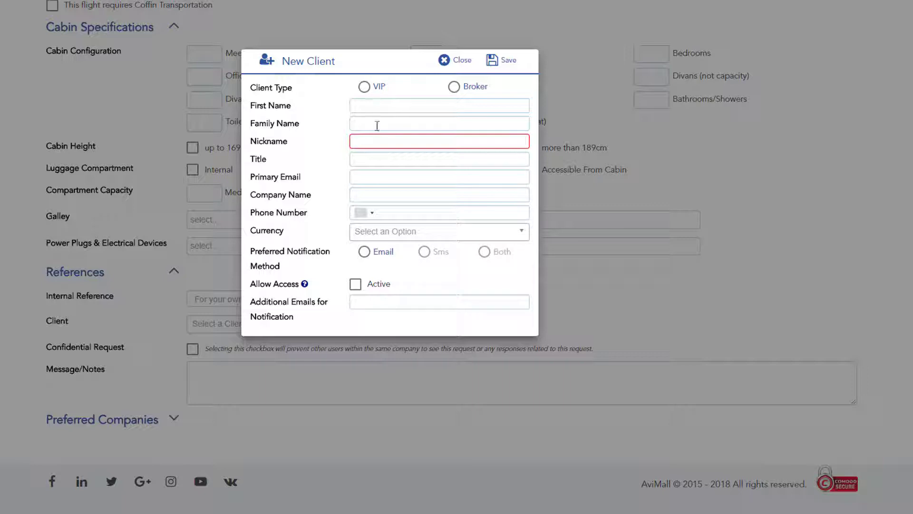
pyautogui.click(358, 288)
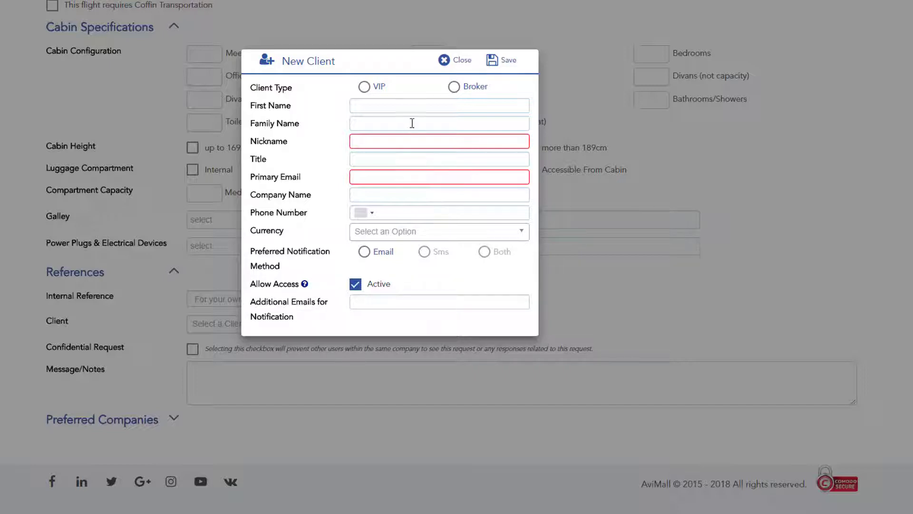
pyautogui.click(462, 63)
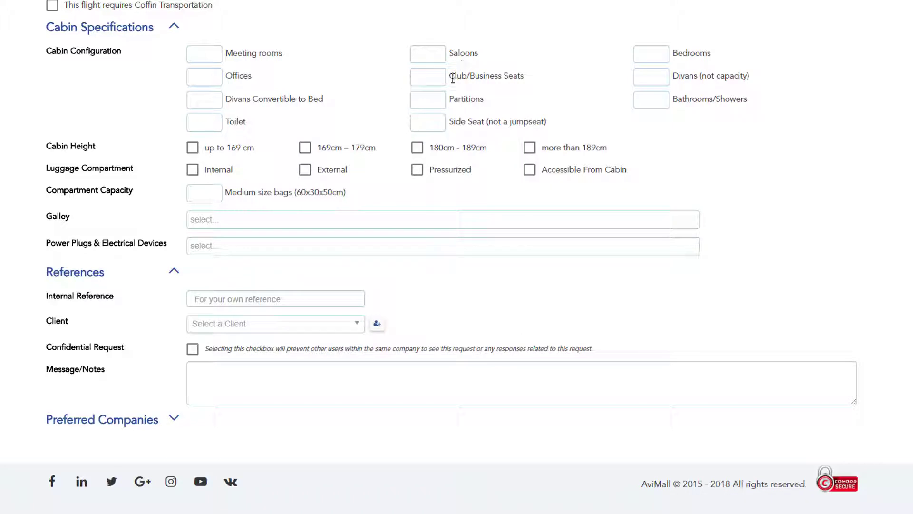
# Step: Mark the search as a confidential request and expand the Preferred Companies section
pyautogui.click(194, 352)
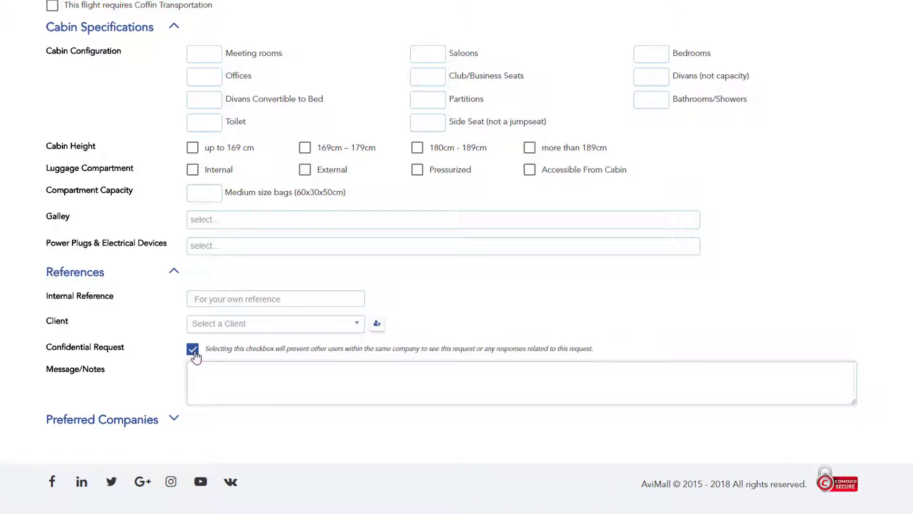
pyautogui.click(147, 421)
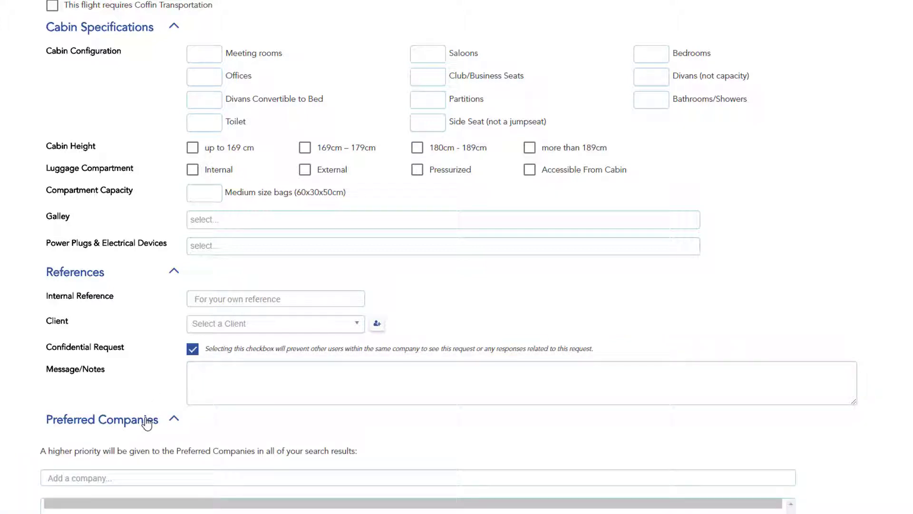
pyautogui.scroll(-3, 183, 363)
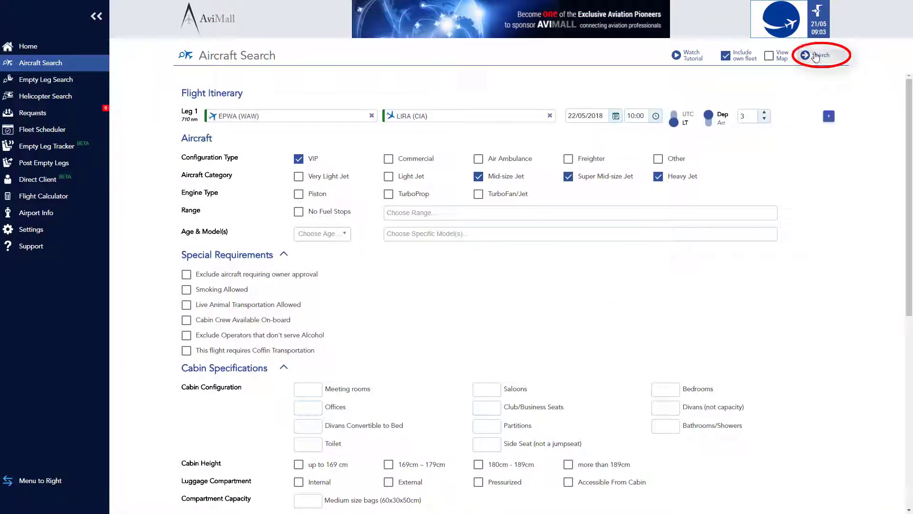
# Step: Run the aircraft search and look through the empty legs and the results with and without price
pyautogui.click(816, 55)
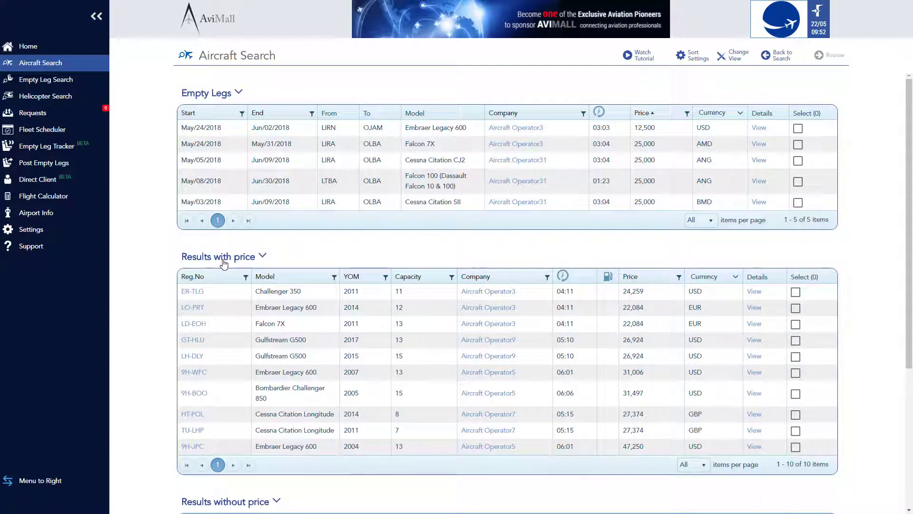
pyautogui.scroll(-5, 223, 264)
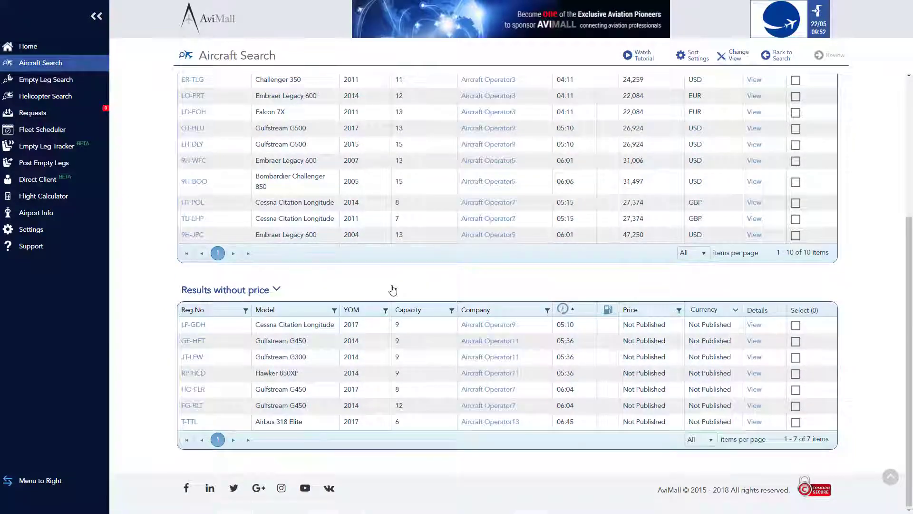
pyautogui.scroll(5, 393, 290)
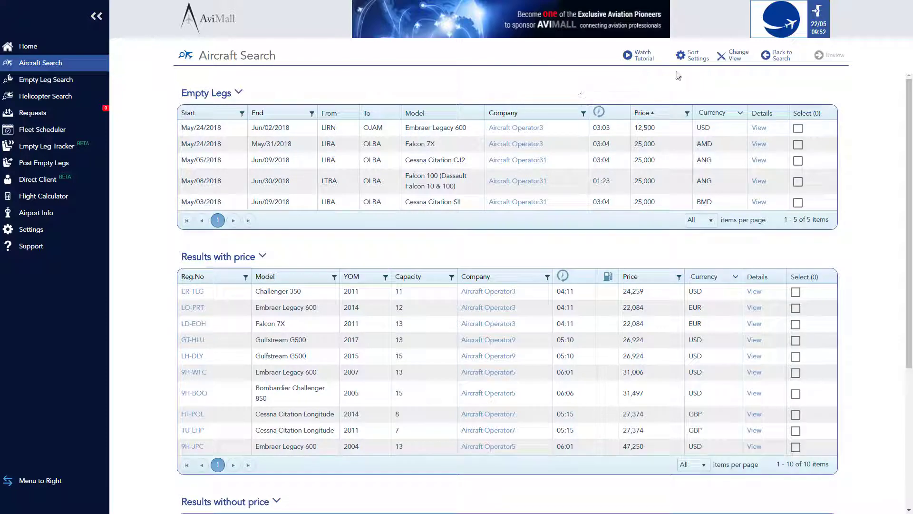
# Step: Examine the sort settings for the results, and set the Empty Legs currency to Operator's Currency
pyautogui.click(732, 53)
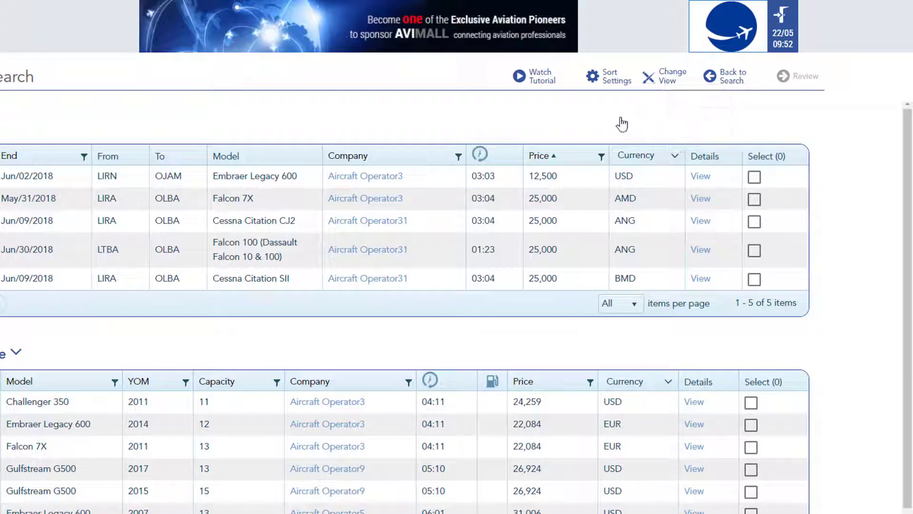
pyautogui.click(607, 82)
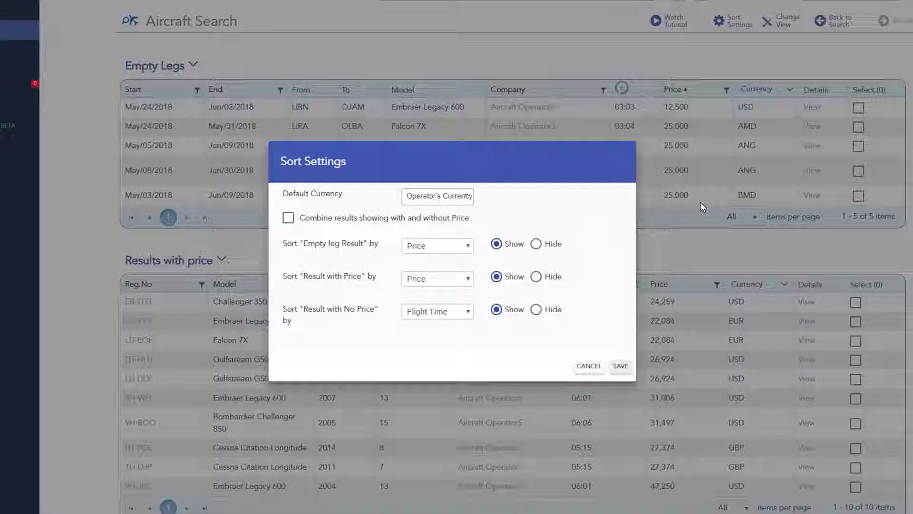
pyautogui.click(701, 202)
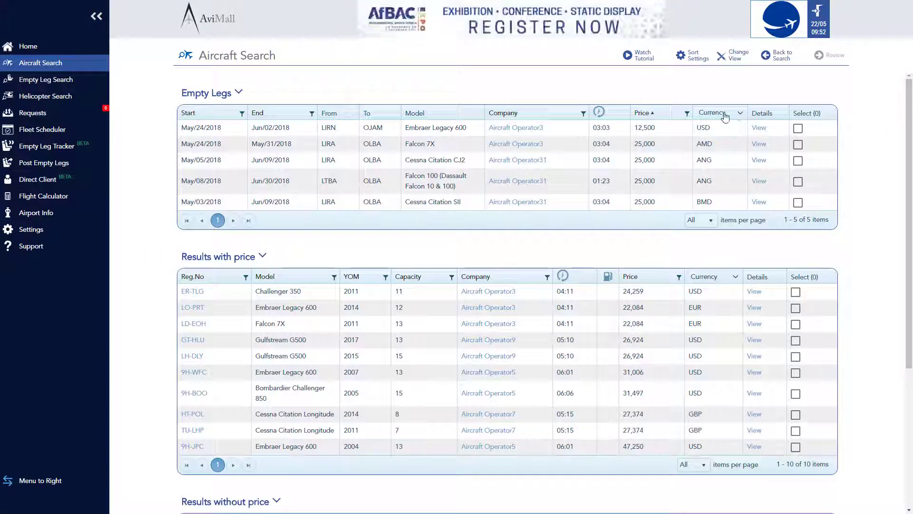
pyautogui.click(725, 117)
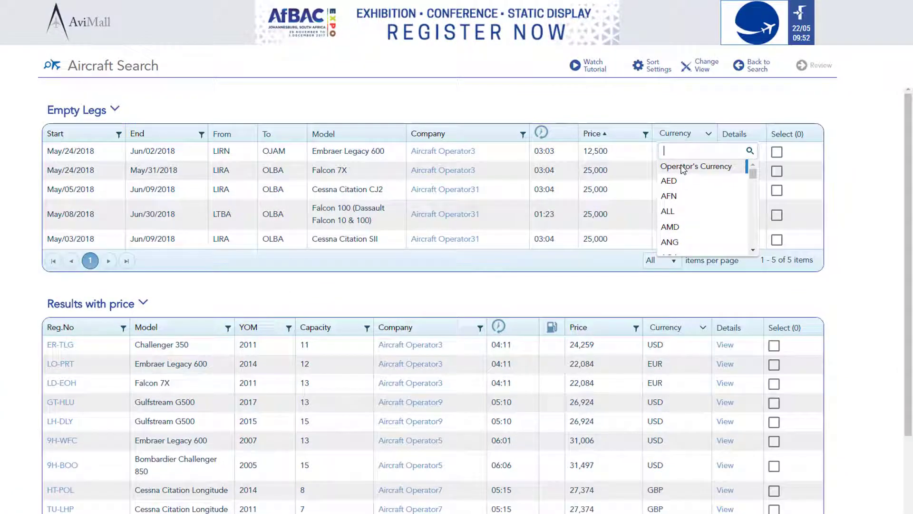
pyautogui.click(684, 167)
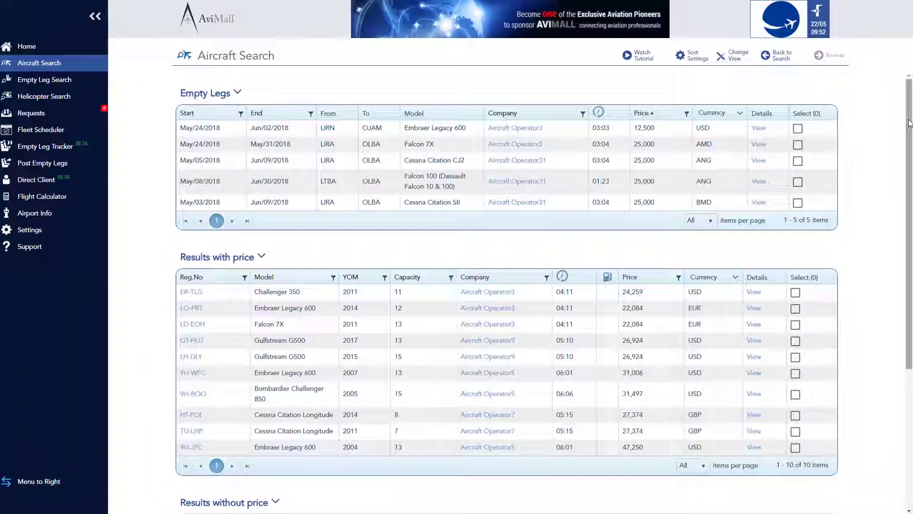
# Step: View the flight time and price details of the ER-TLG Challenger 350 and return to the results
pyautogui.scroll(-3, 908, 123)
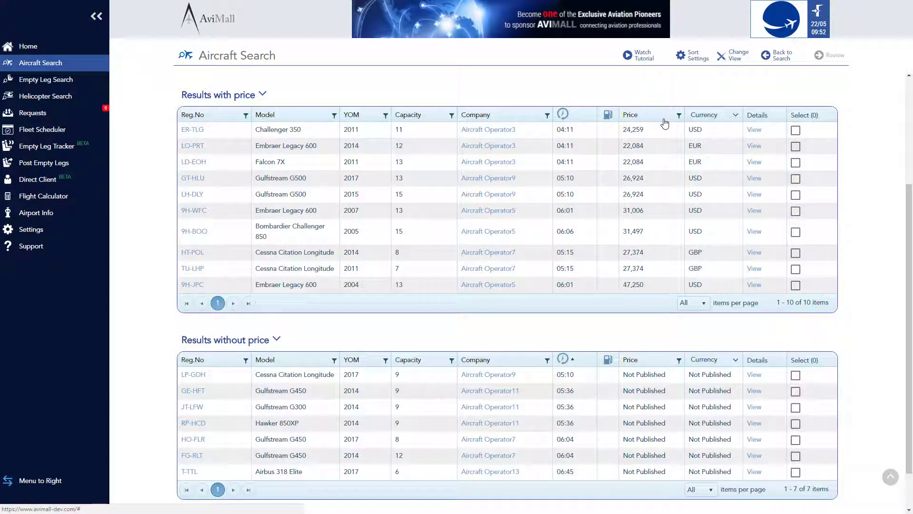
pyautogui.click(754, 130)
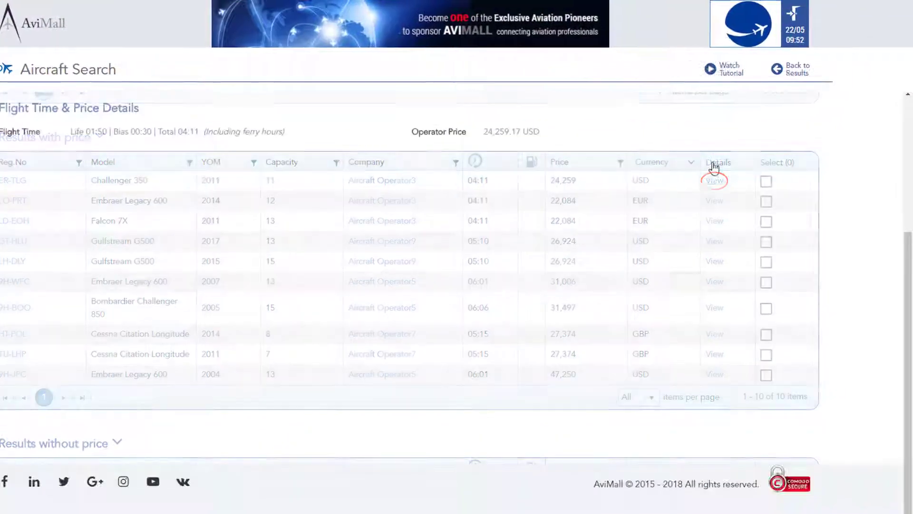
pyautogui.scroll(1, 740, 170)
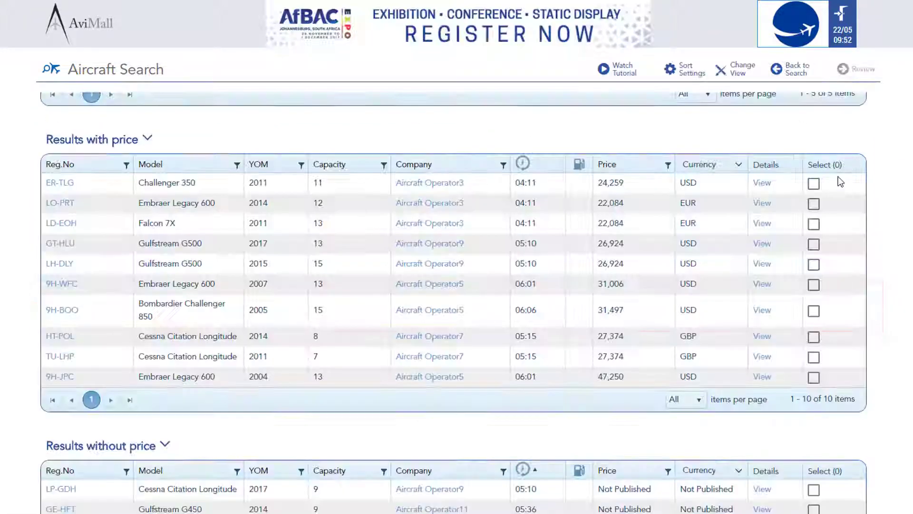
# Step: Select the ER-TLG Challenger 350 and the LO-PRT Embraer Legacy 600 and open the request review
pyautogui.click(814, 183)
pyautogui.click(814, 204)
pyautogui.click(856, 75)
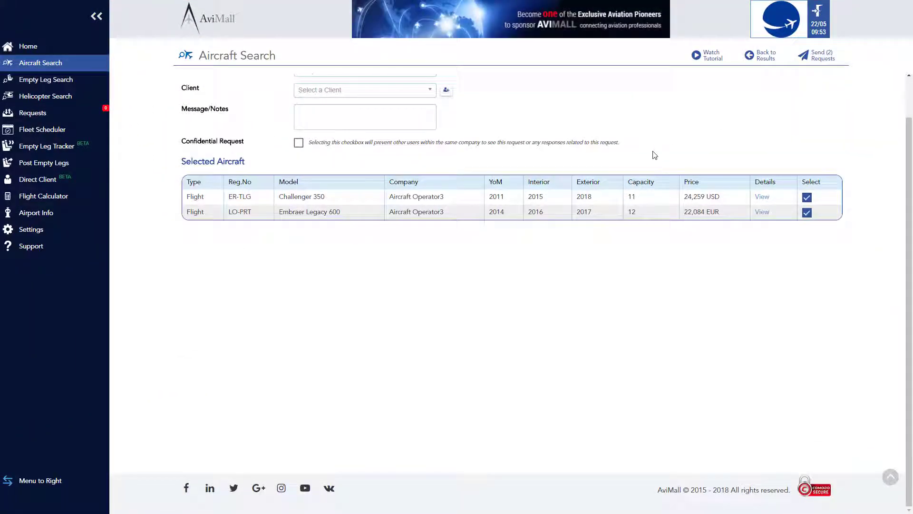
pyautogui.scroll(2, 651, 153)
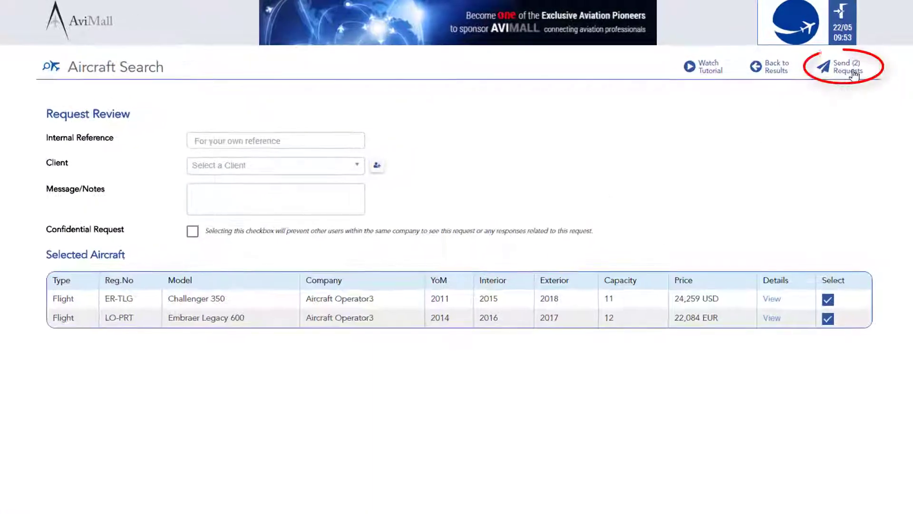
# Step: Send the requests for both selected aircraft and open the newest sent request from the requests list
pyautogui.click(841, 66)
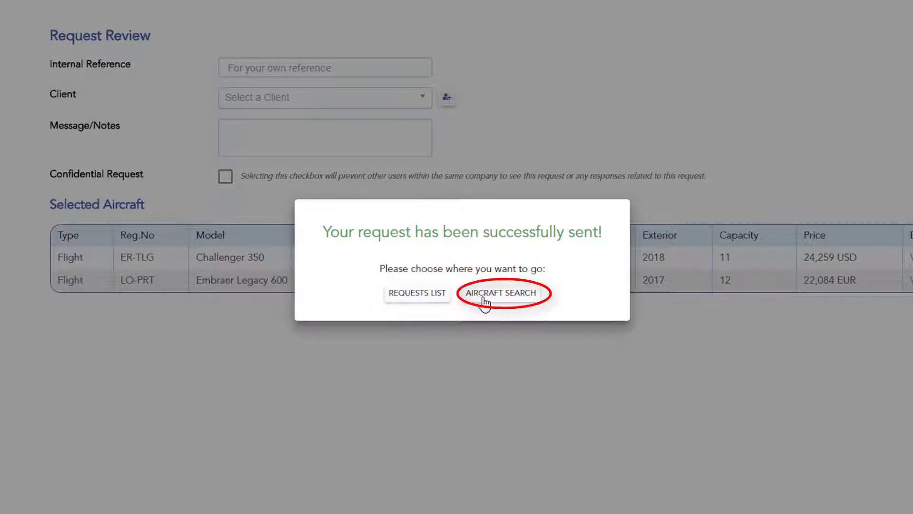
pyautogui.click(415, 293)
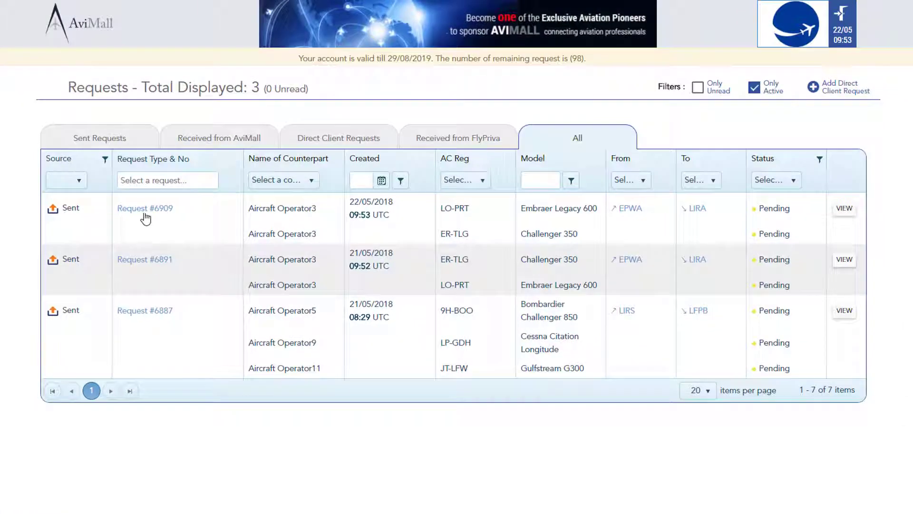
pyautogui.click(146, 219)
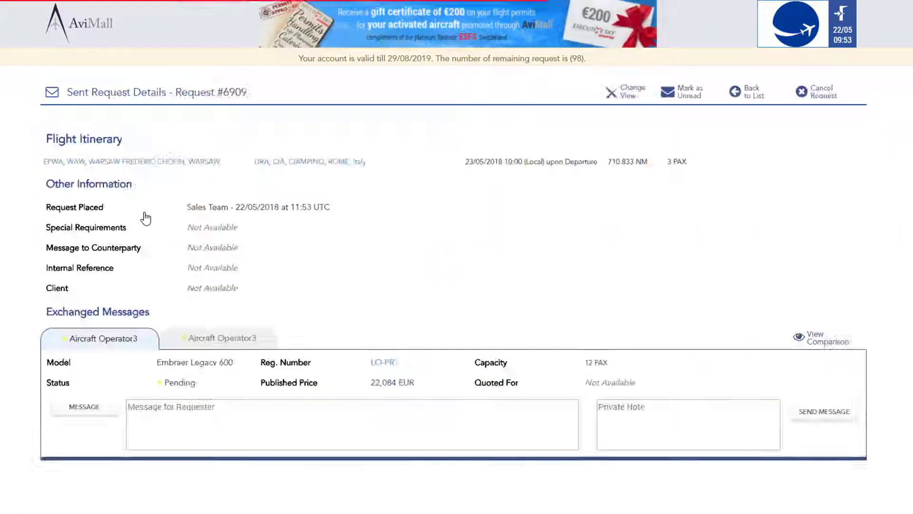